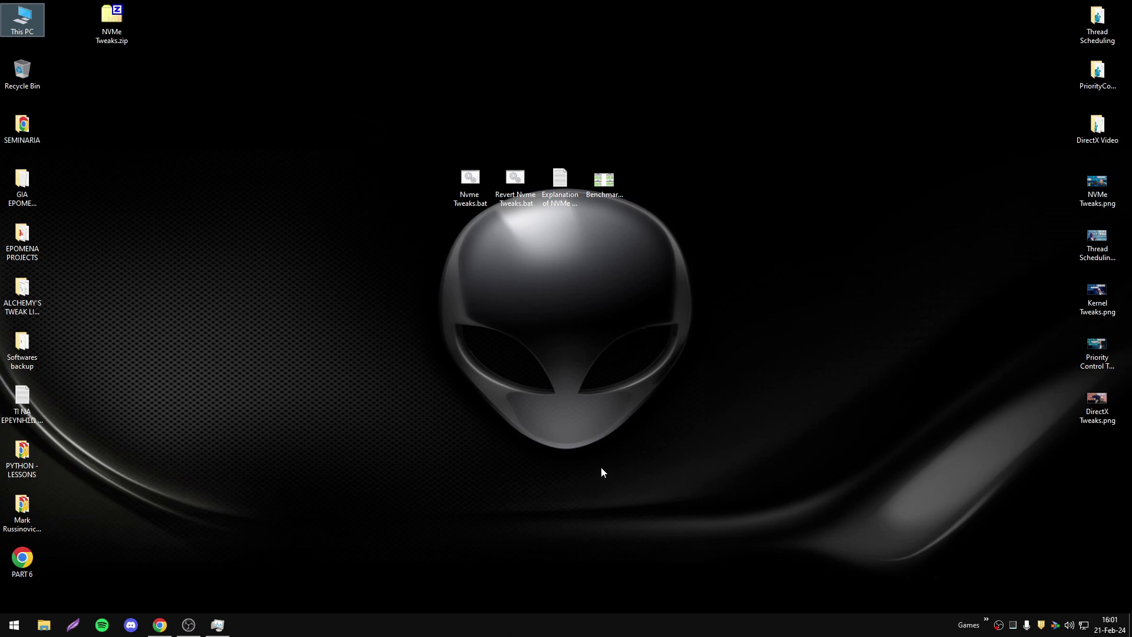
- Open Nvme Tweaks.bat in Notepad, highlight 'stornvme' on the ForceFlush line, then close it
right_click(475, 188)
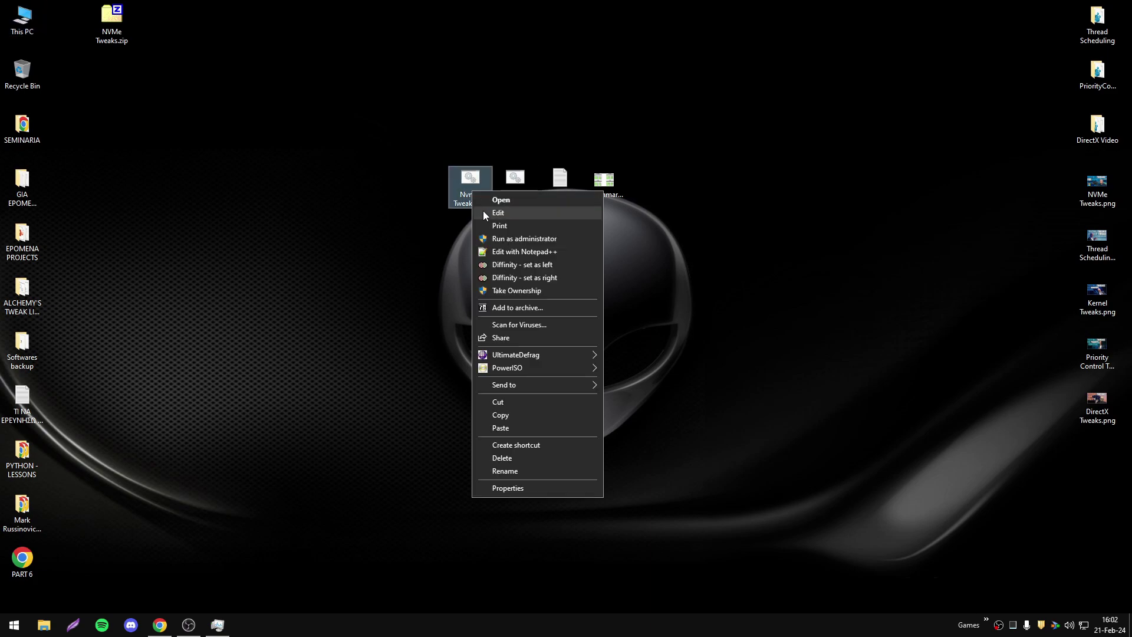
click(483, 213)
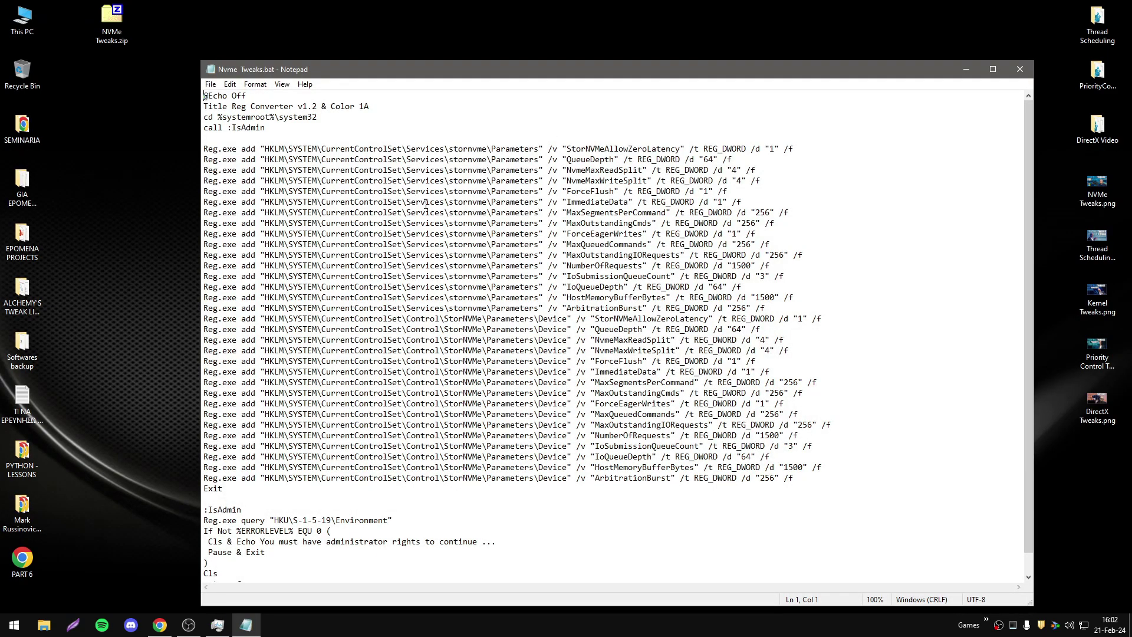
drag(487, 191, 449, 191)
click(1016, 71)
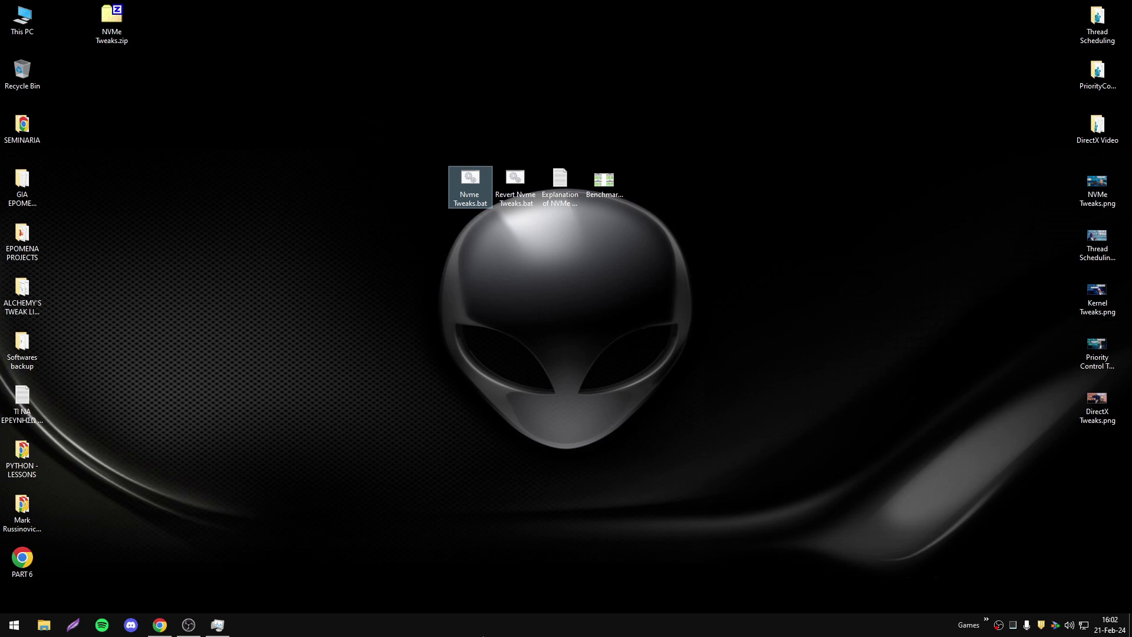
- View the Benchmarks.png before/after CrystalDiskMark comparison in Photo Viewer, then close it
double_click(597, 193)
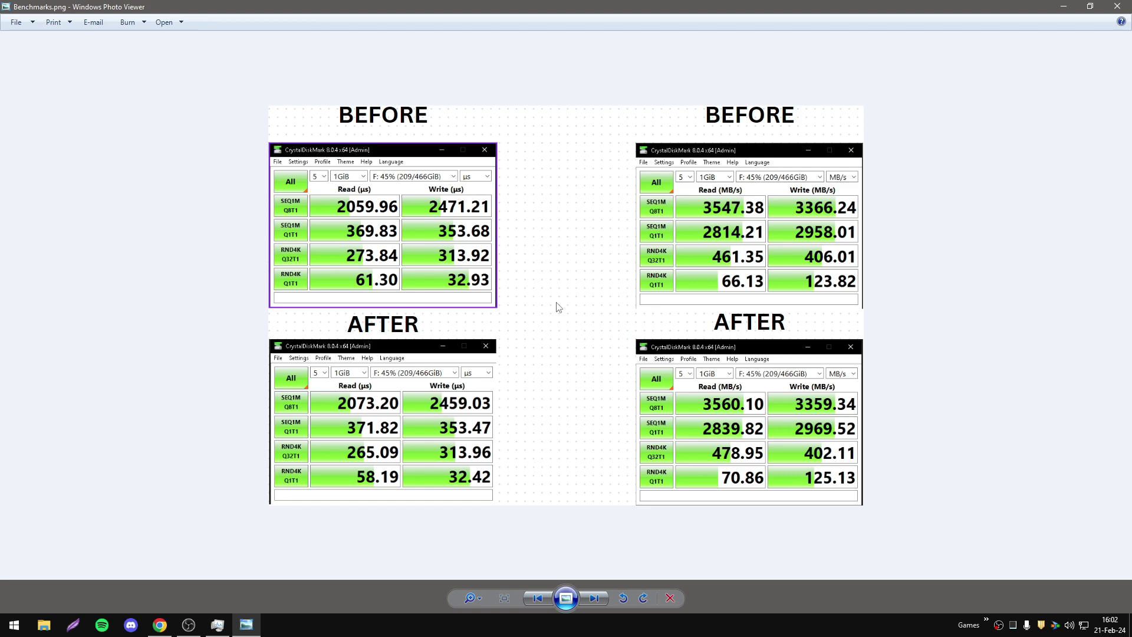
click(1117, 7)
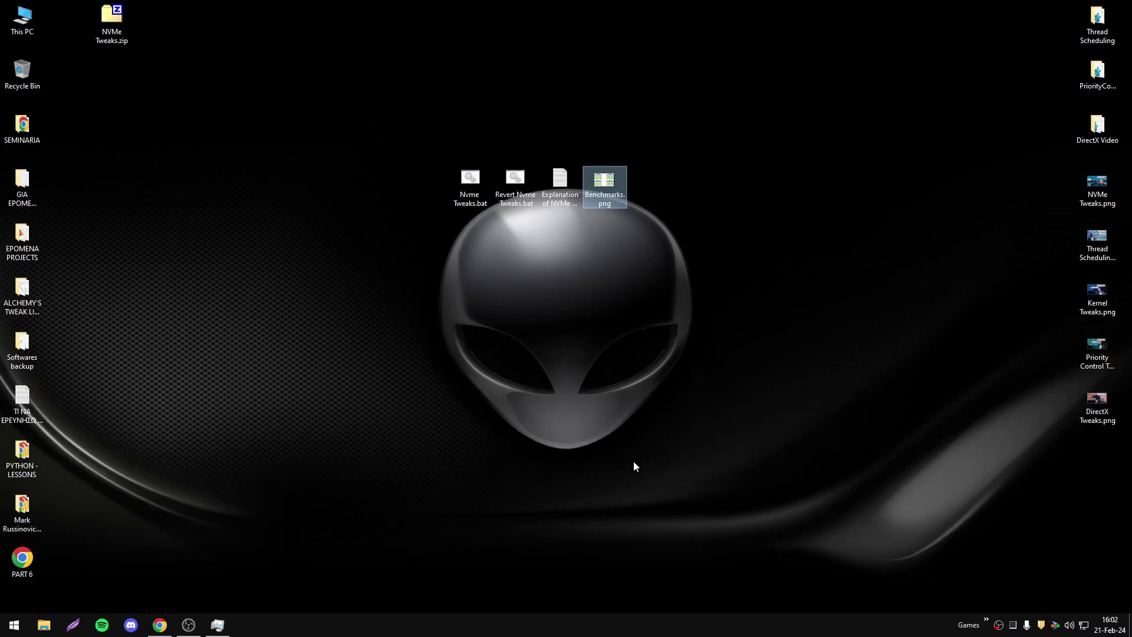
- Restore Task Manager to review Disk 2 (C:) Samsung SSD 980 PRO activity, then close it
click(221, 624)
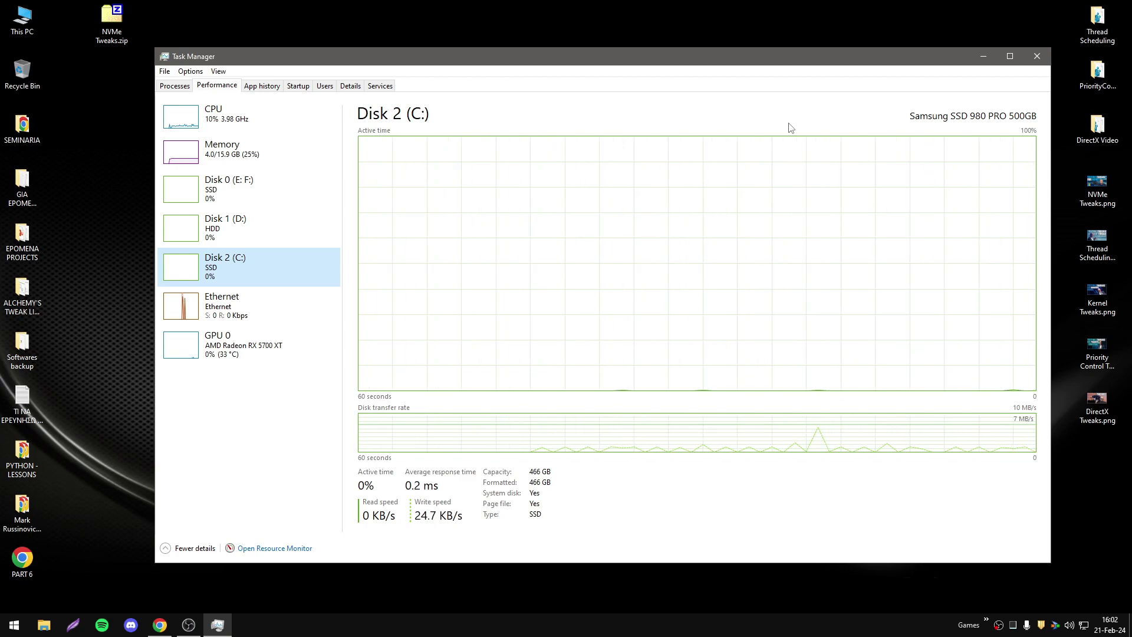
click(1037, 56)
- Reopen Nvme Tweaks.bat in Notepad, highlight the Reg.exe add lines 6 to 37, then close it
right_click(480, 183)
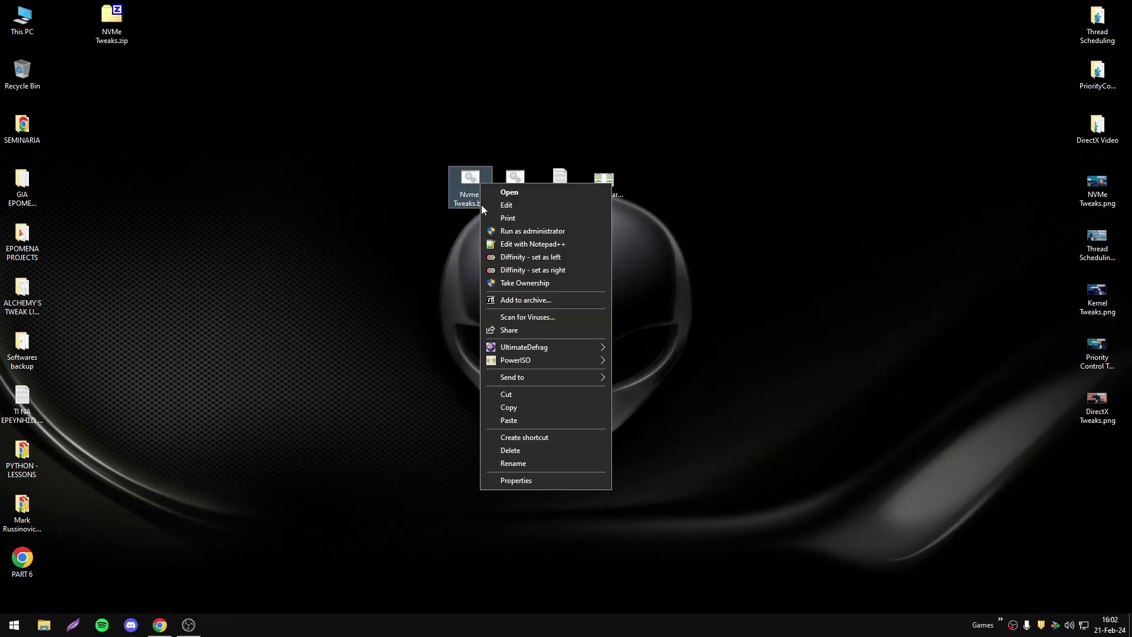
click(490, 205)
drag(793, 477, 293, 159)
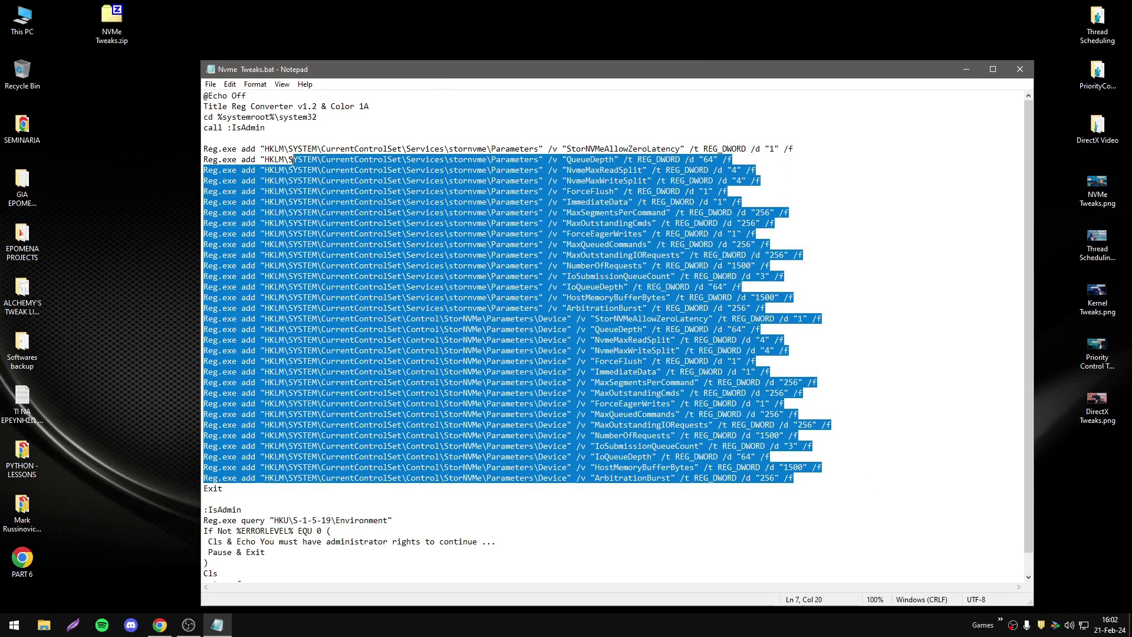
drag(203, 149, 852, 473)
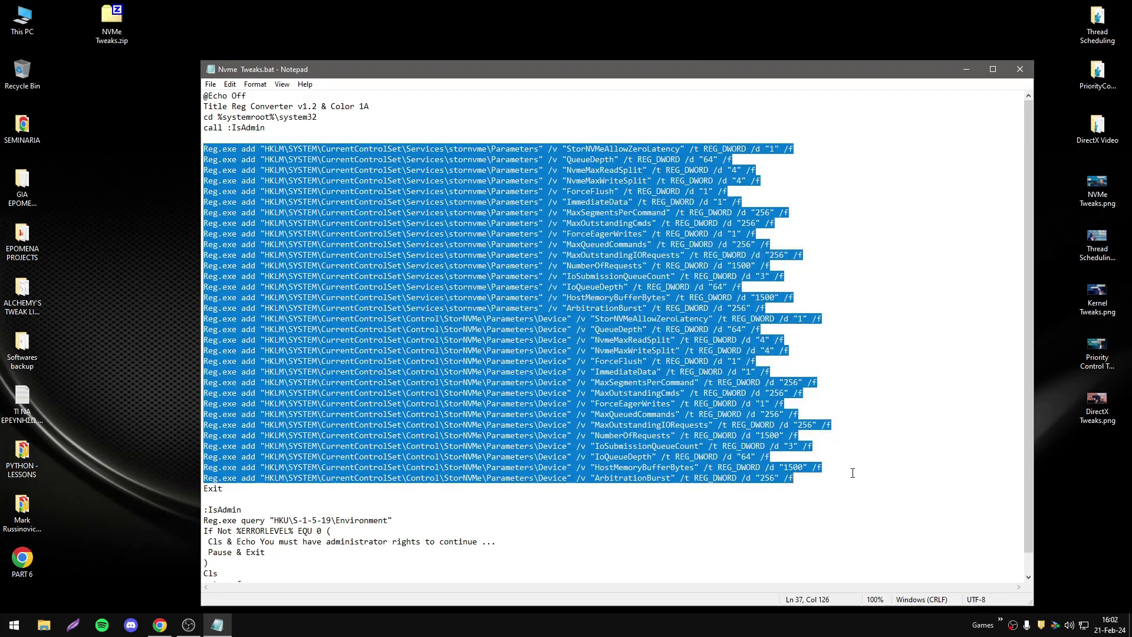
click(852, 473)
click(1019, 69)
- Open Explanation of NVMe Tweaks.txt and stretch its window to full screen height
drag(511, 203, 529, 201)
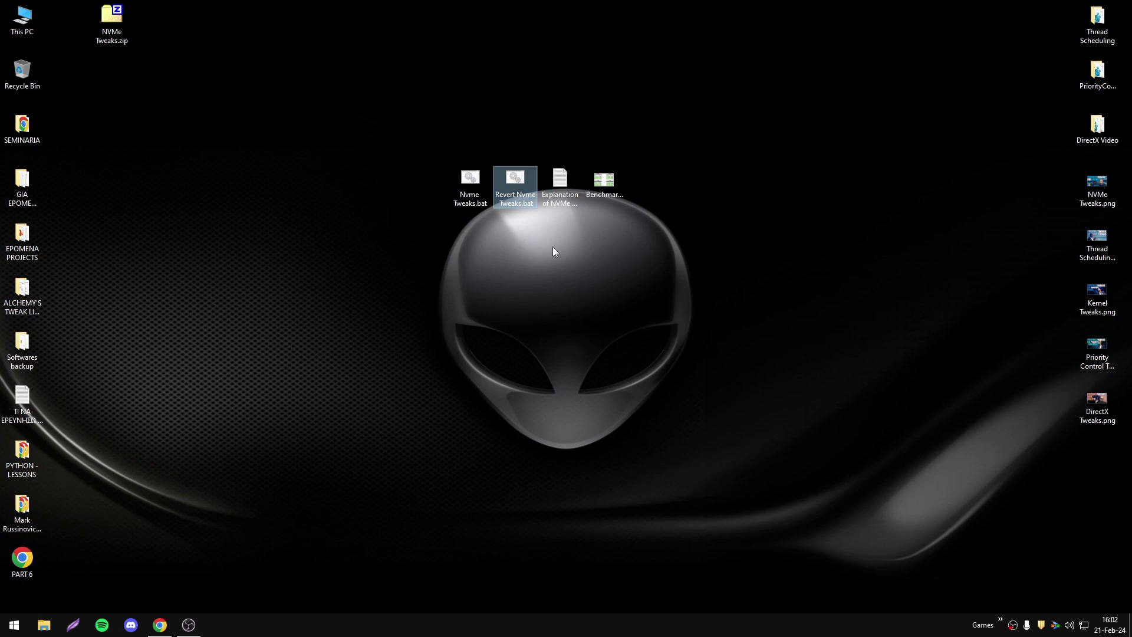
double_click(563, 187)
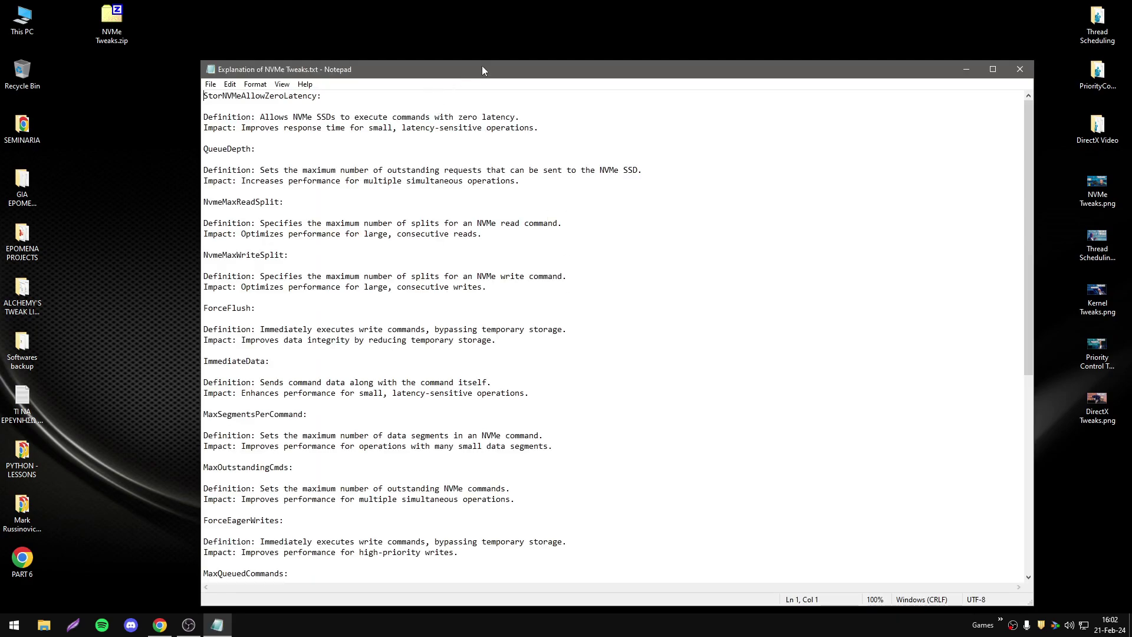
double_click(487, 57)
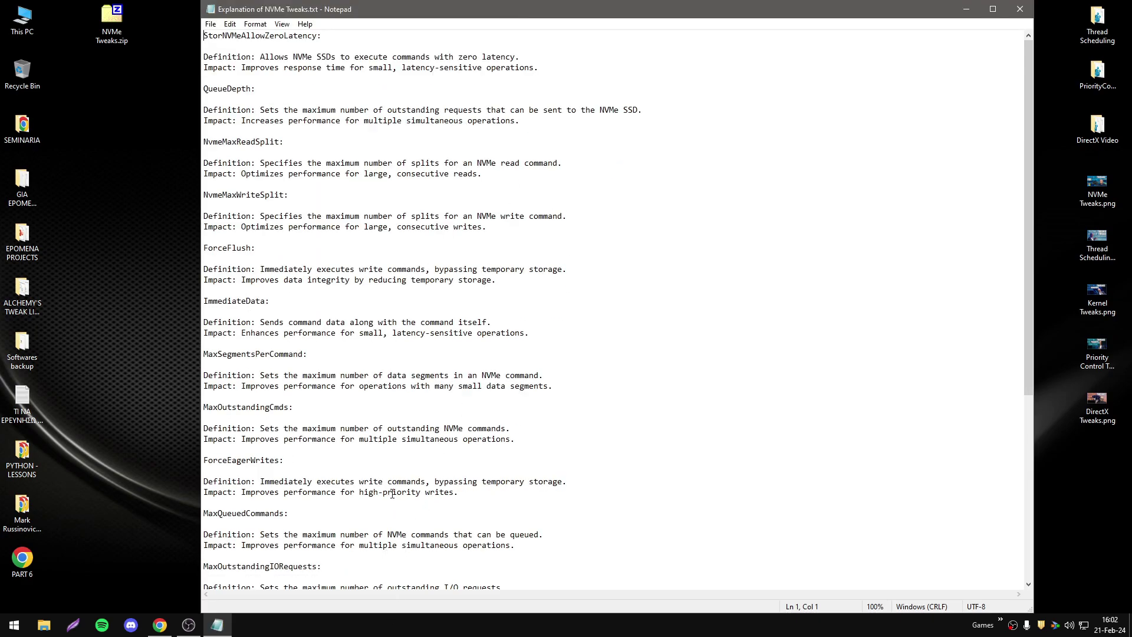
- Close the explanation notes and reopen Benchmarks.png in Windows Photo Viewer
click(1020, 9)
double_click(604, 182)
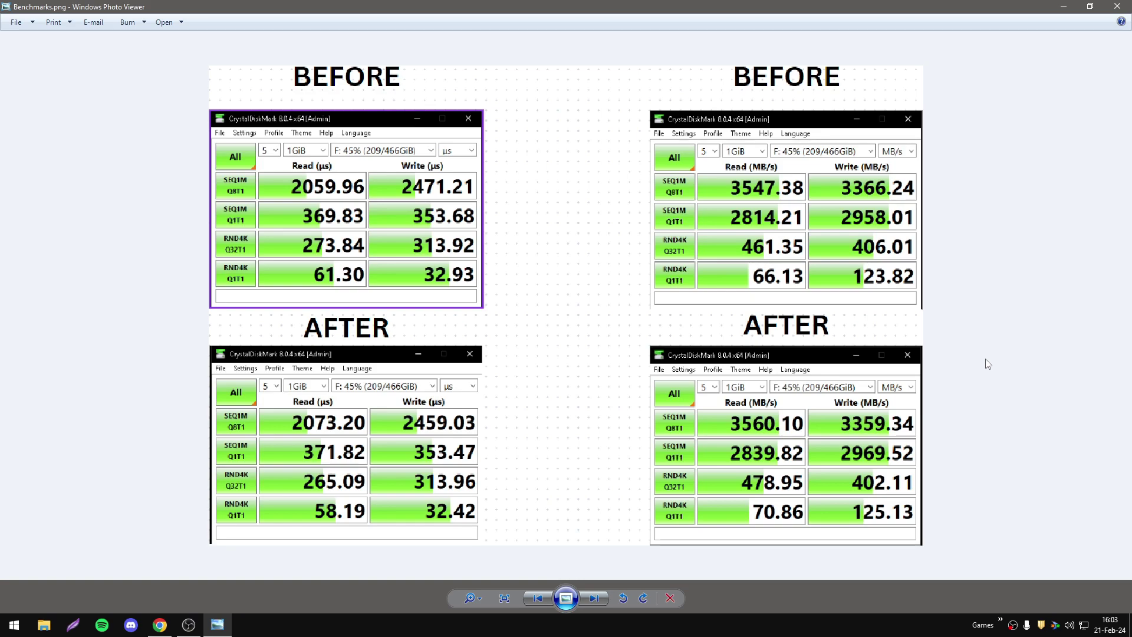
click(1117, 7)
click(160, 625)
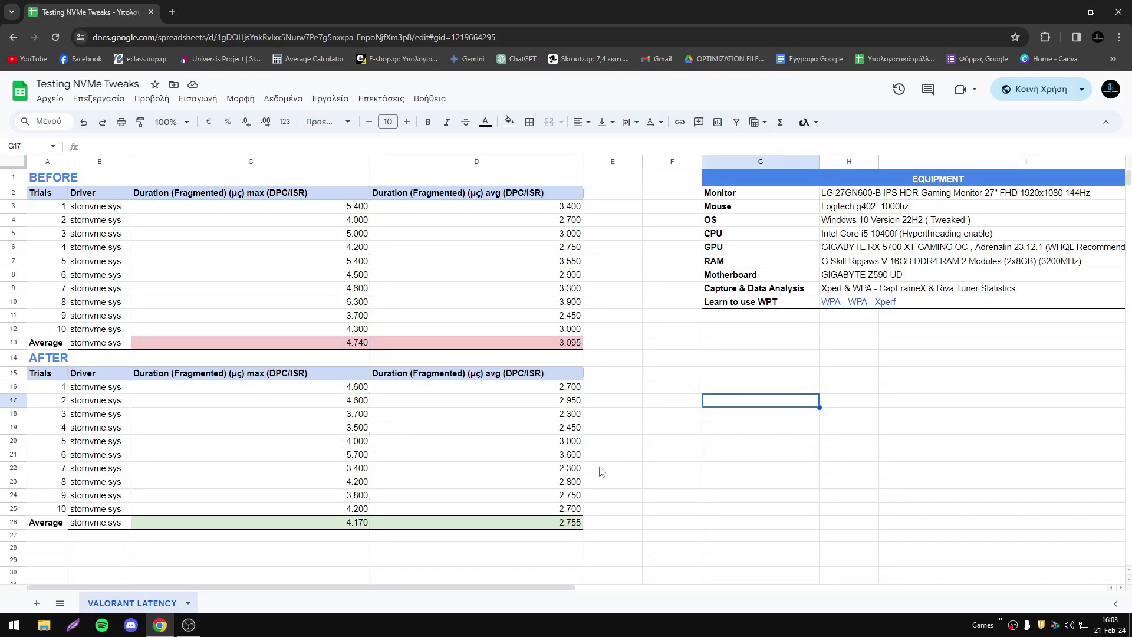
click(658, 459)
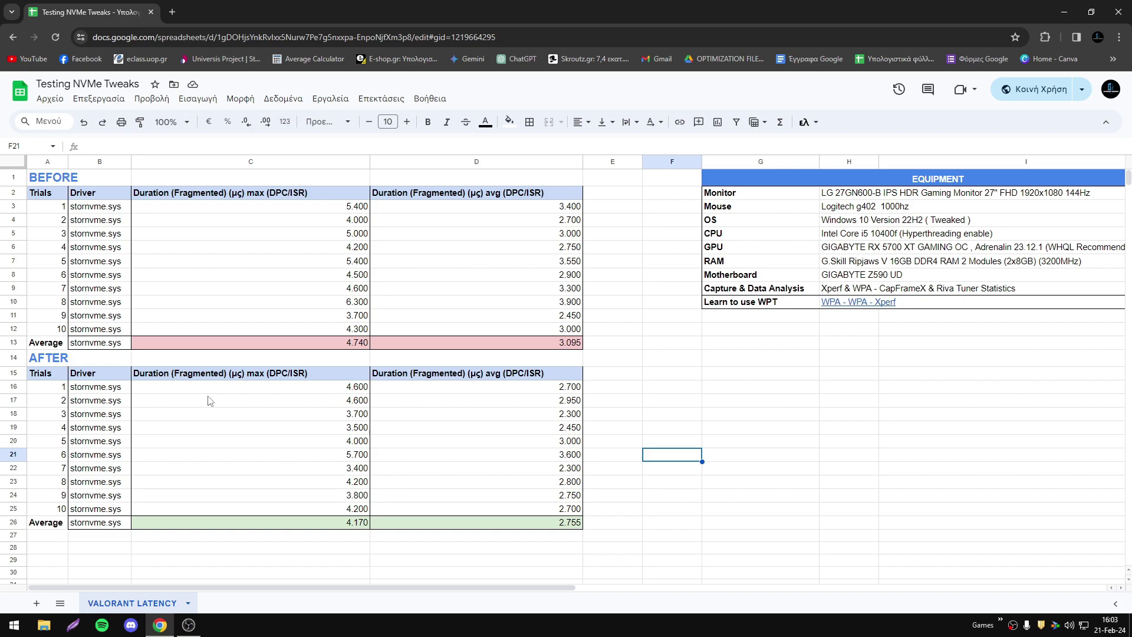
drag(97, 392, 99, 523)
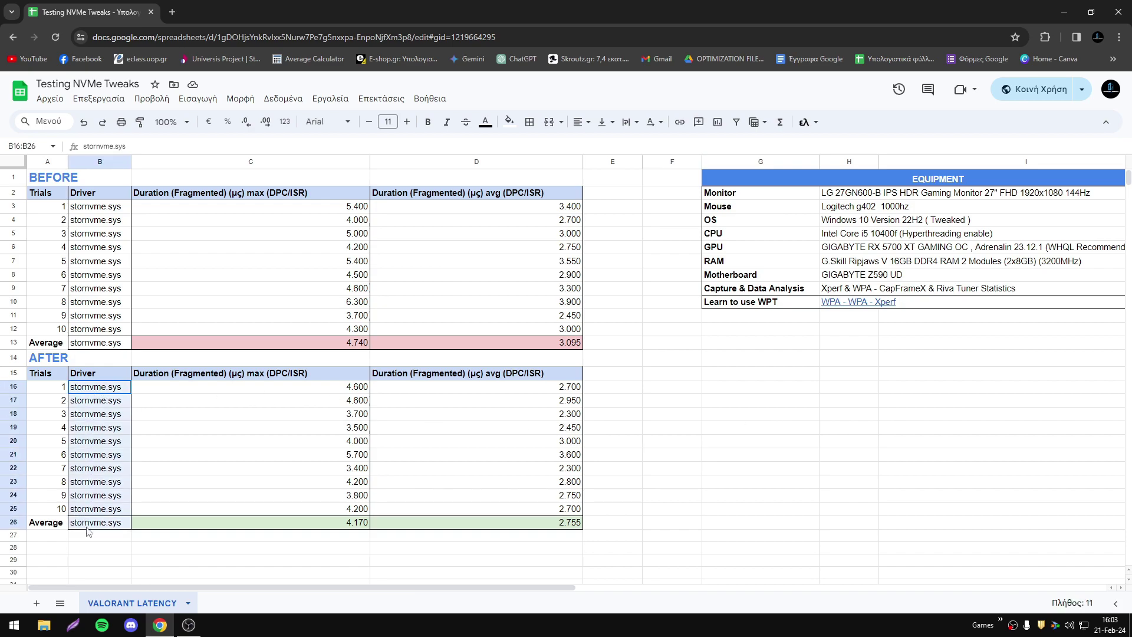
click(621, 561)
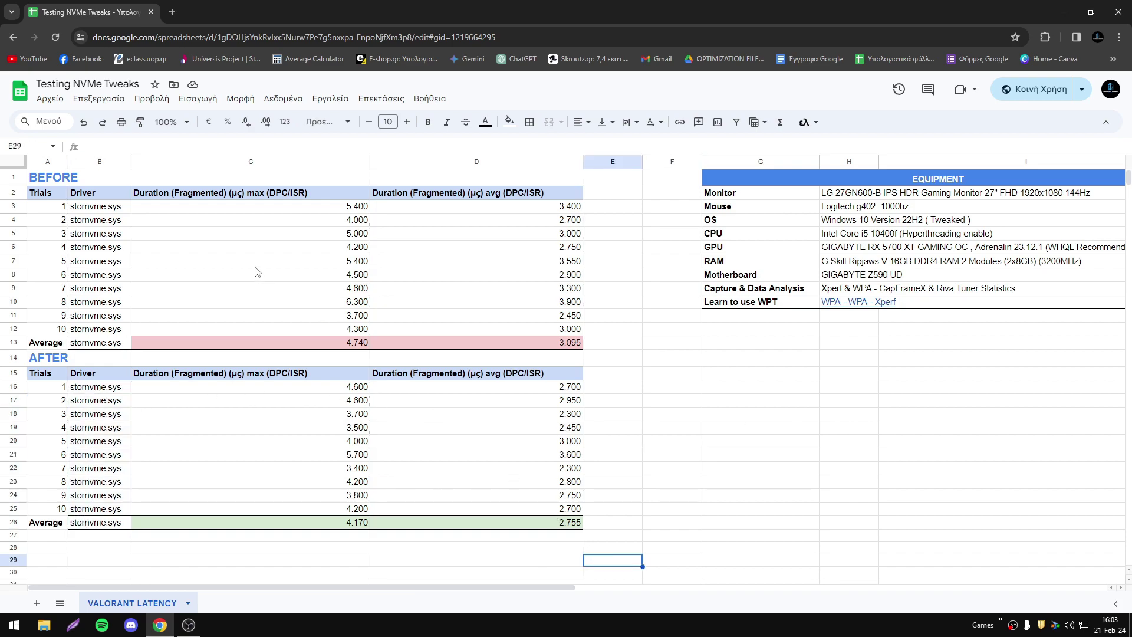
drag(44, 523, 551, 529)
click(229, 444)
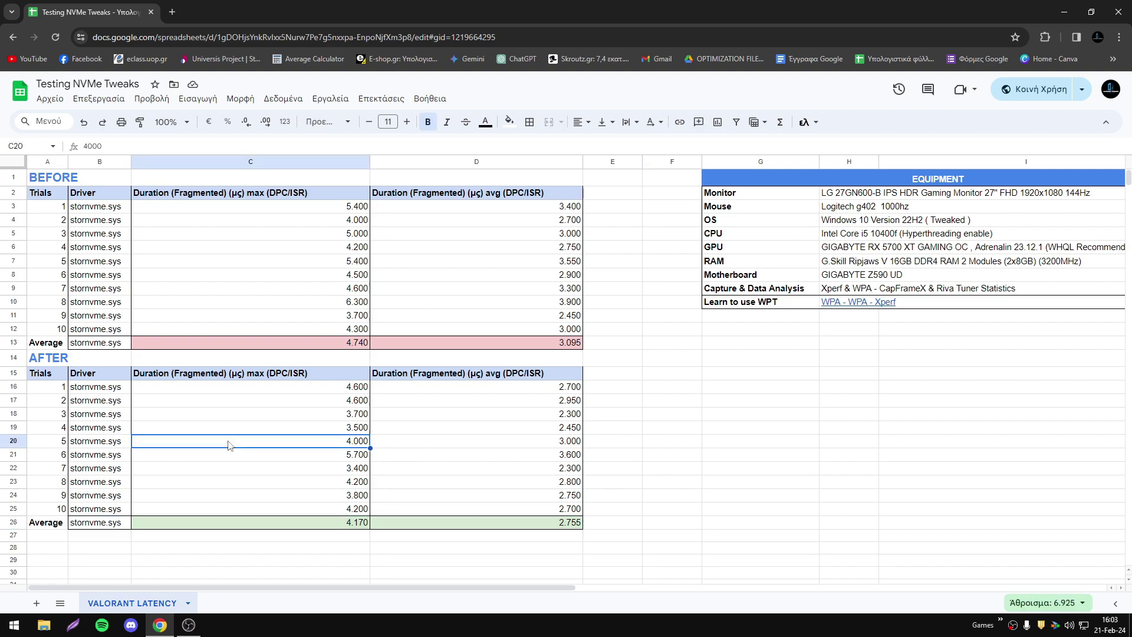
drag(314, 525, 490, 526)
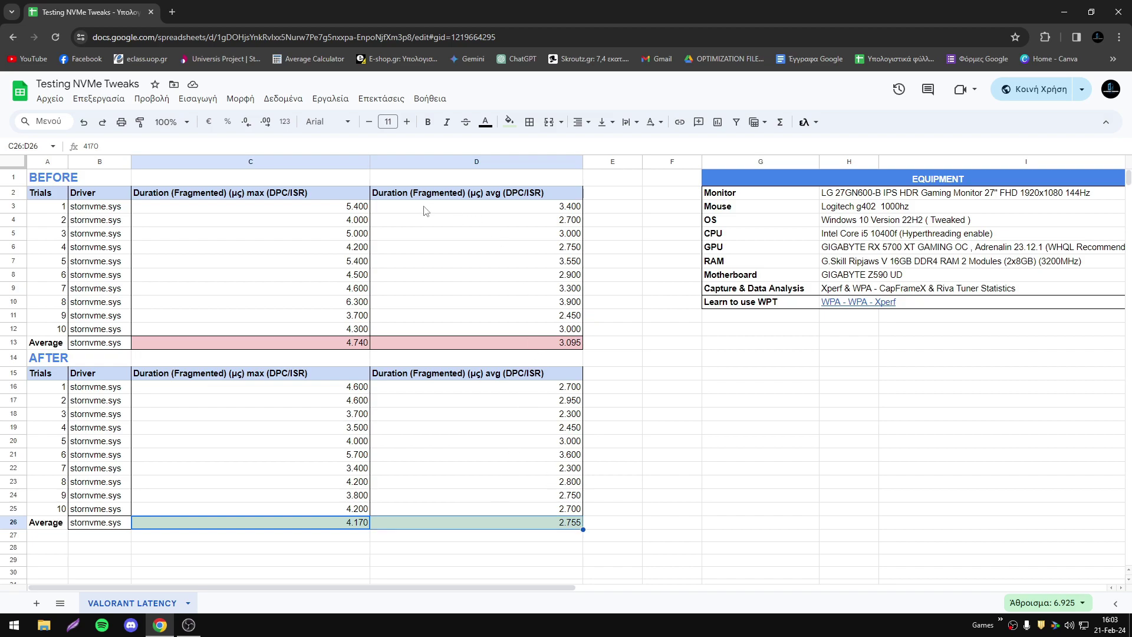
click(684, 368)
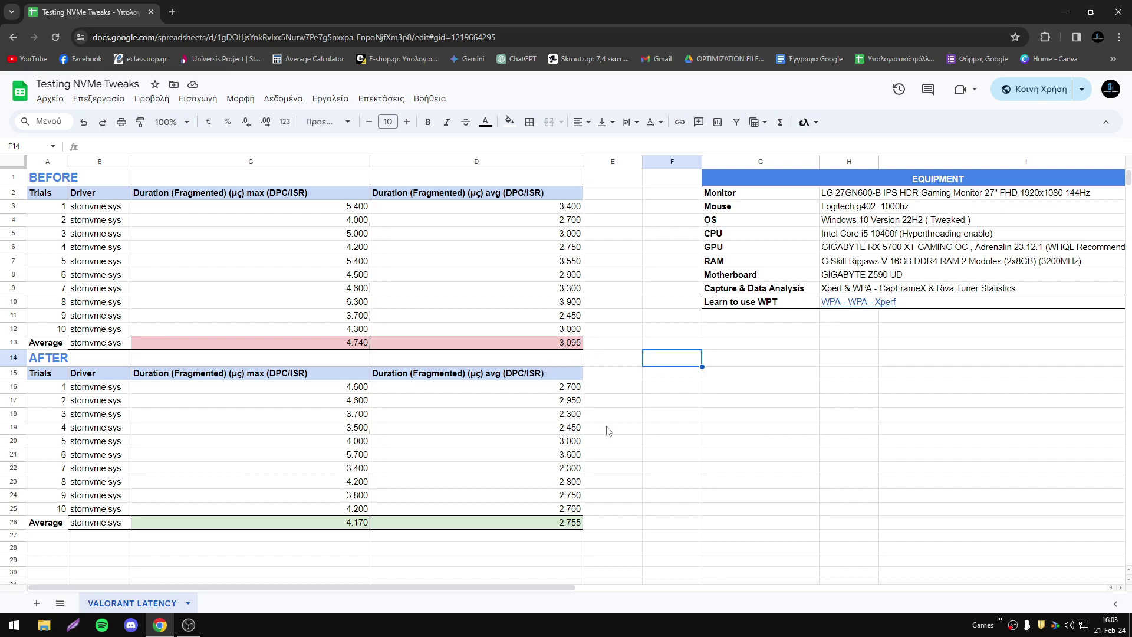
drag(573, 524, 165, 387)
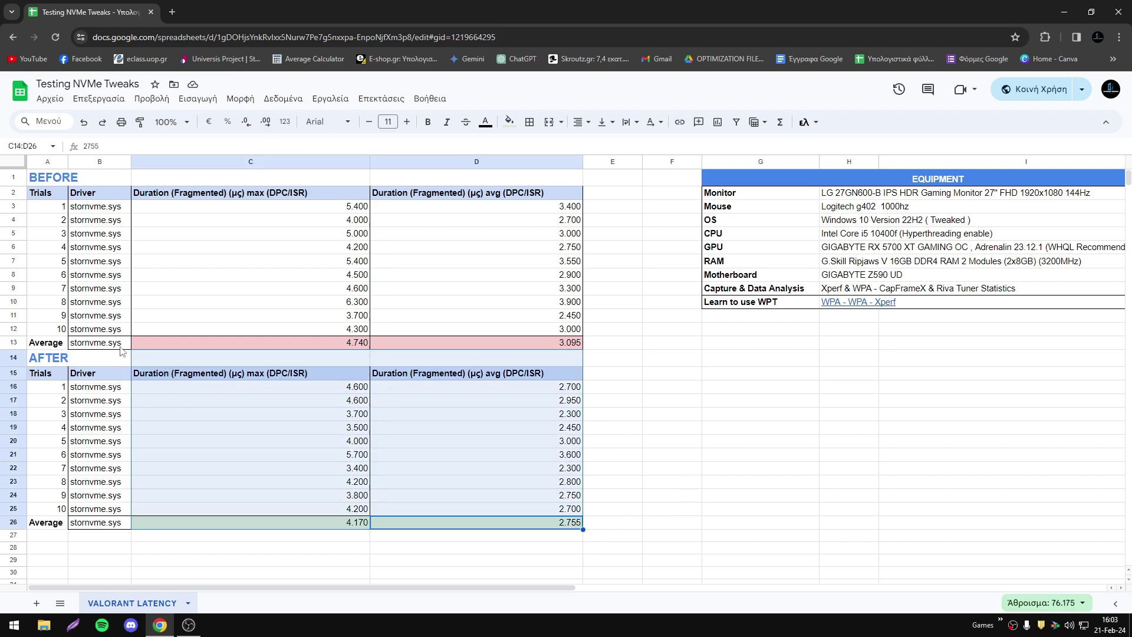
drag(112, 348, 96, 522)
click(96, 522)
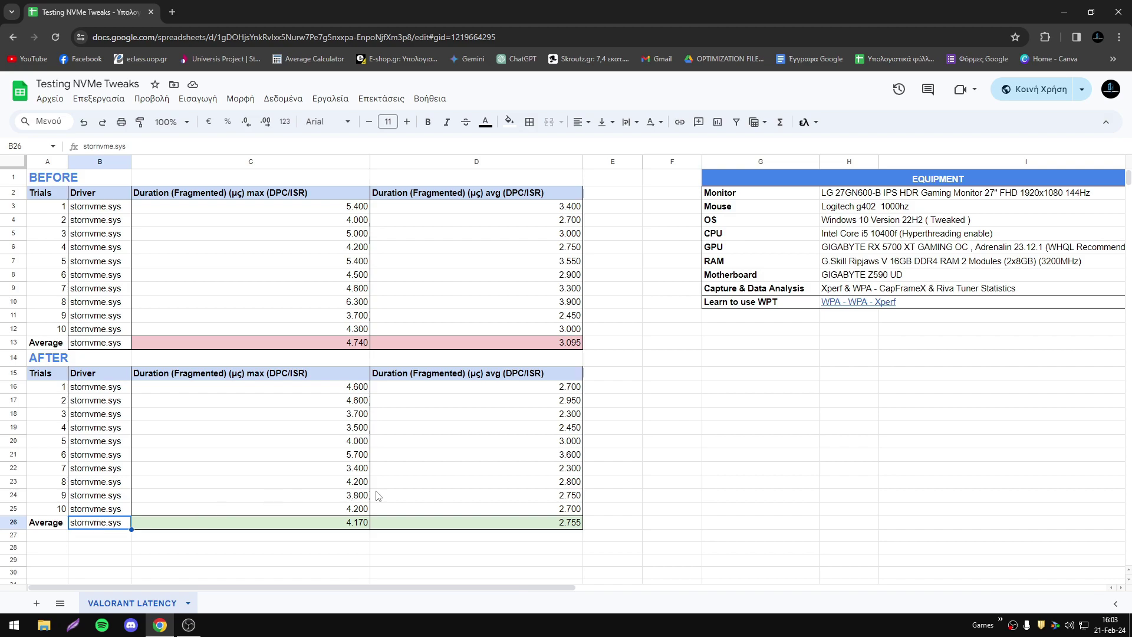
- Deselect the table, then select the BEFORE trial 9 max latency value 3.700
click(652, 487)
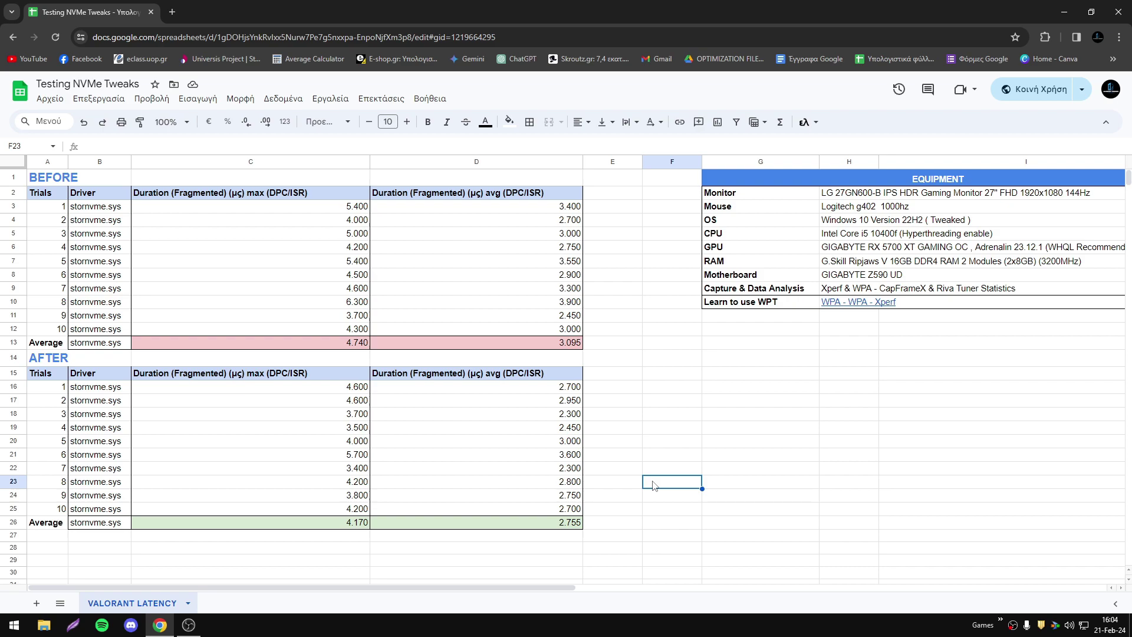
click(174, 320)
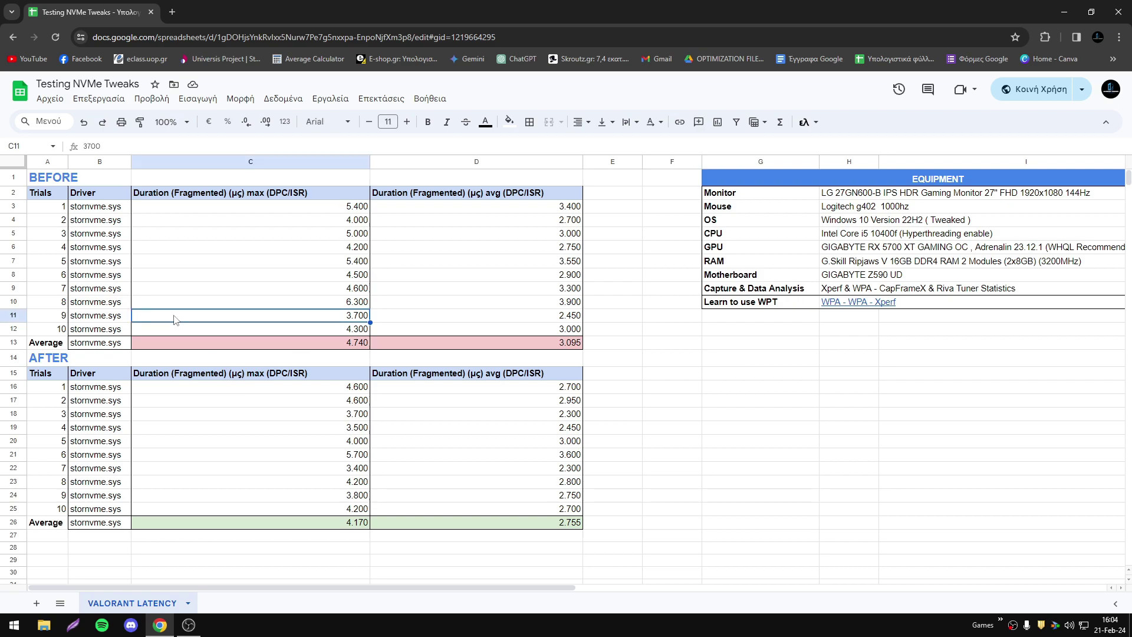
key(super+d)
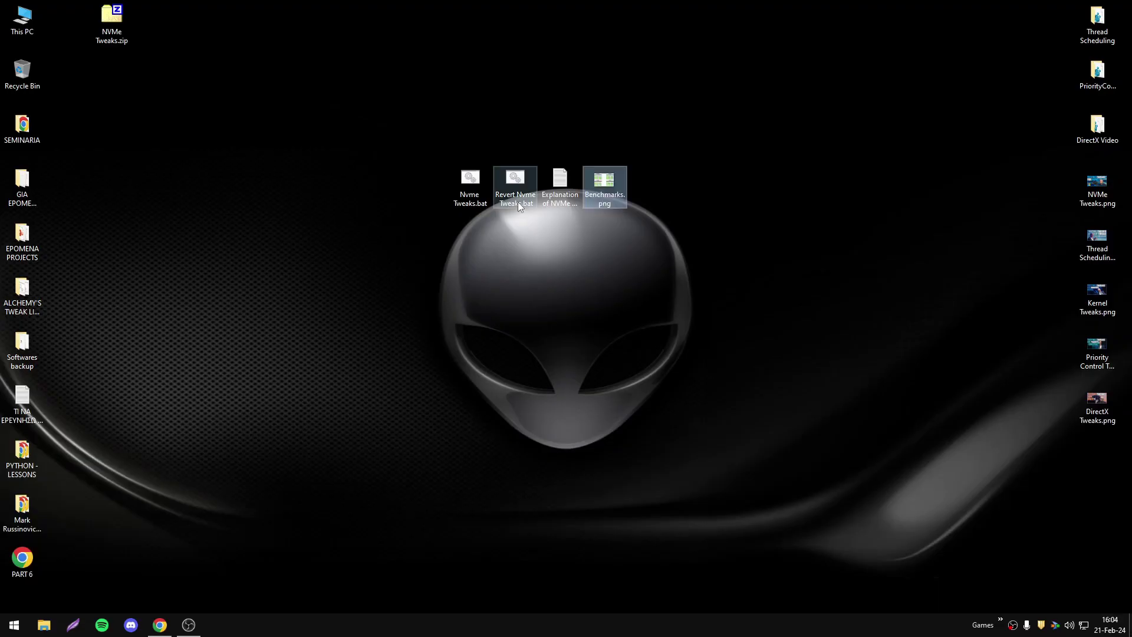
click(479, 184)
right_click(480, 183)
click(486, 203)
drag(203, 126, 796, 480)
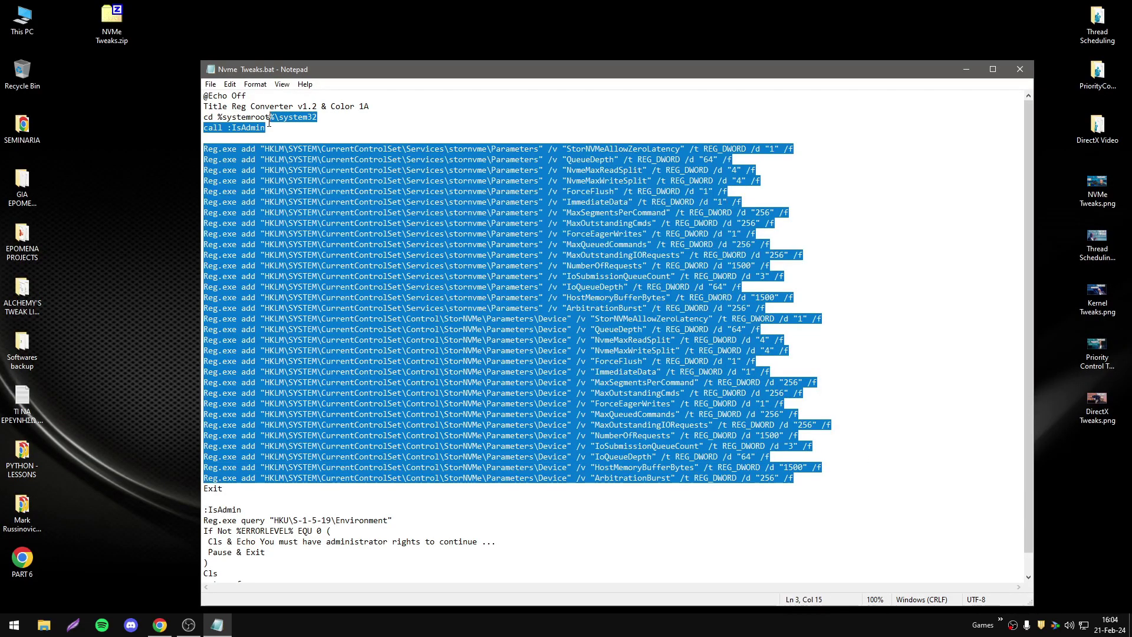
click(280, 180)
drag(203, 144, 343, 152)
drag(203, 414, 800, 414)
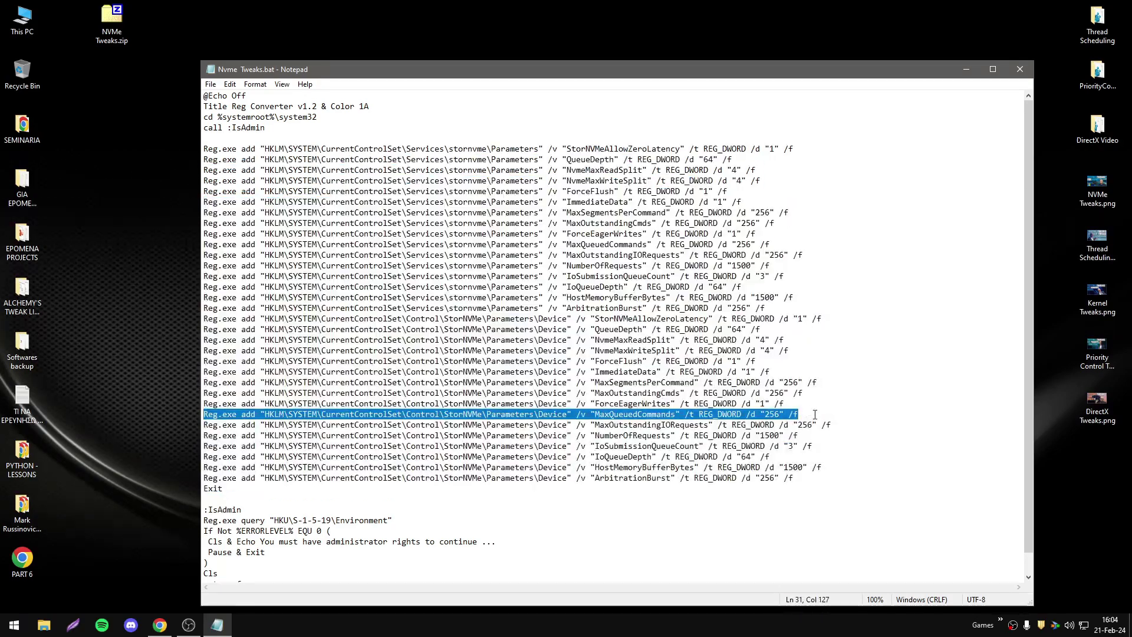
drag(334, 531, 388, 138)
click(507, 255)
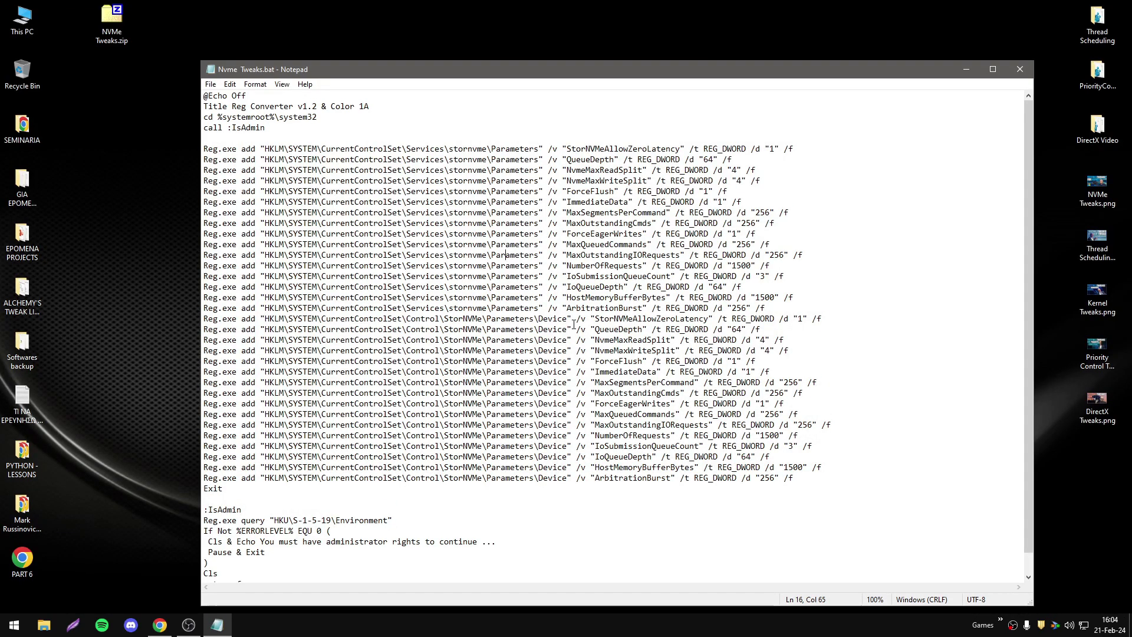
drag(560, 77, 534, 46)
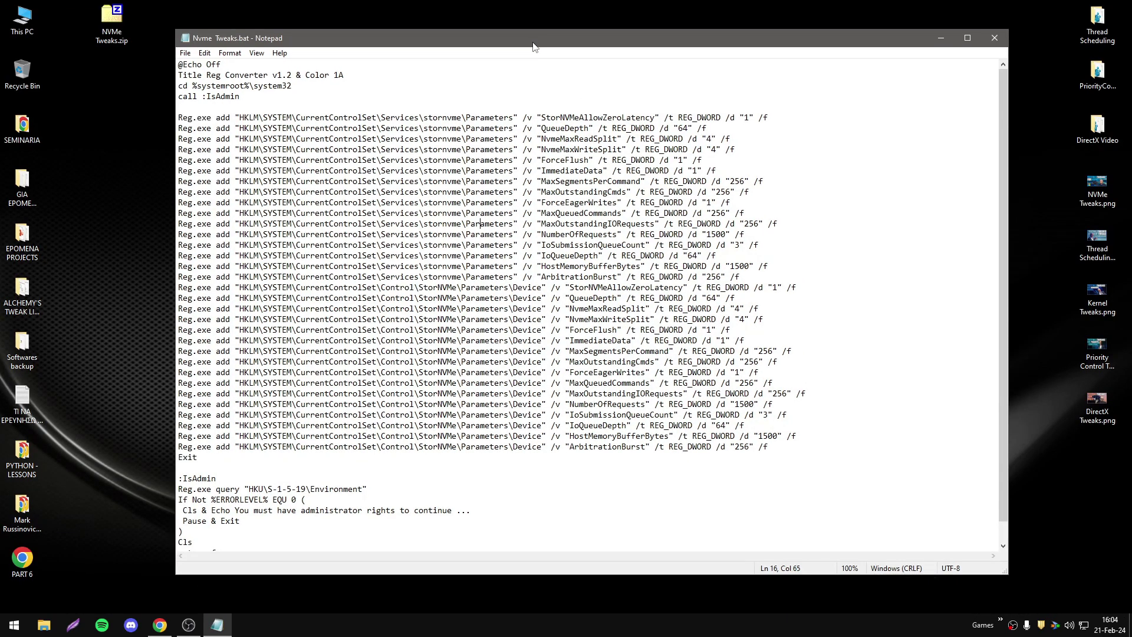
click(994, 38)
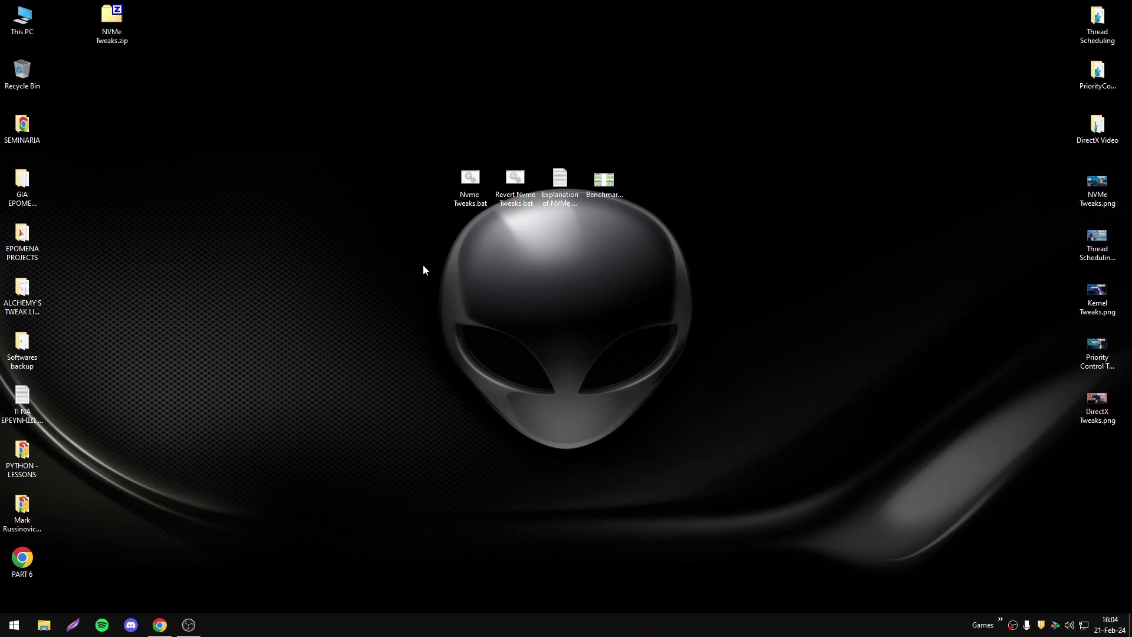
- Restore the latency sheet, highlight A1:I26 and the BEFORE/AFTER tables, then show the desktop
click(160, 625)
click(744, 494)
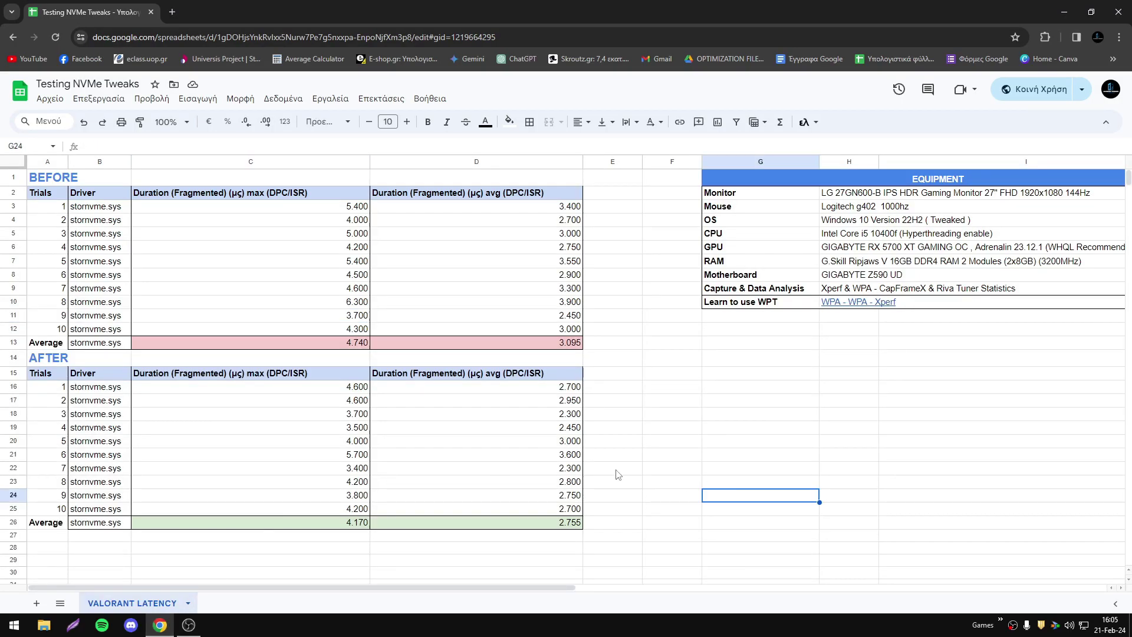
drag(35, 180, 732, 533)
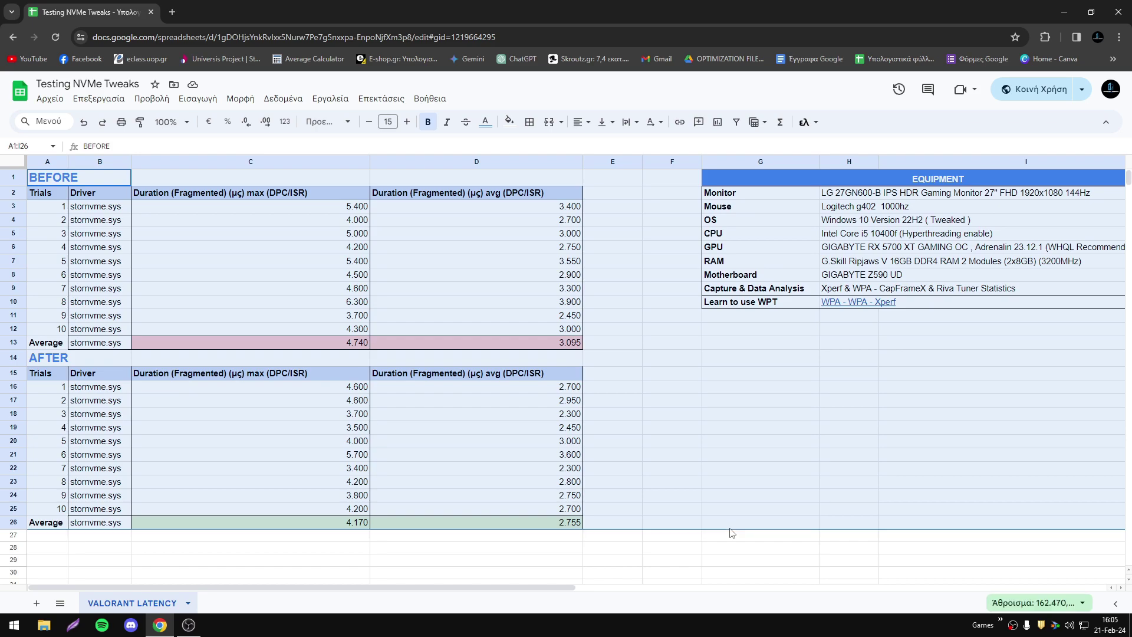
click(731, 532)
drag(505, 522, 156, 216)
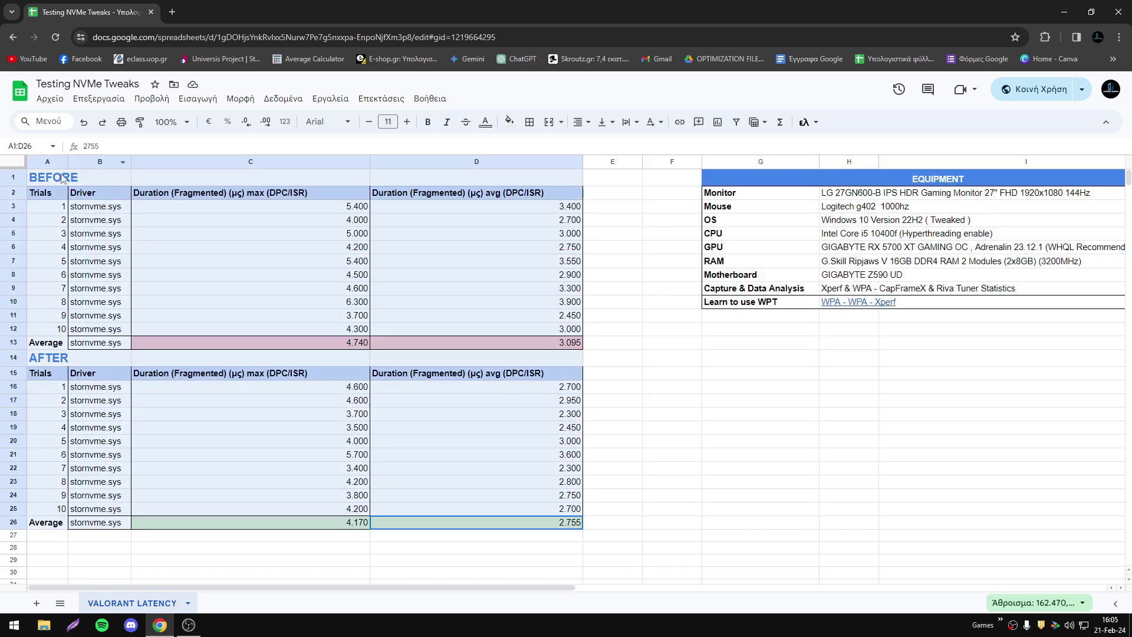
click(674, 514)
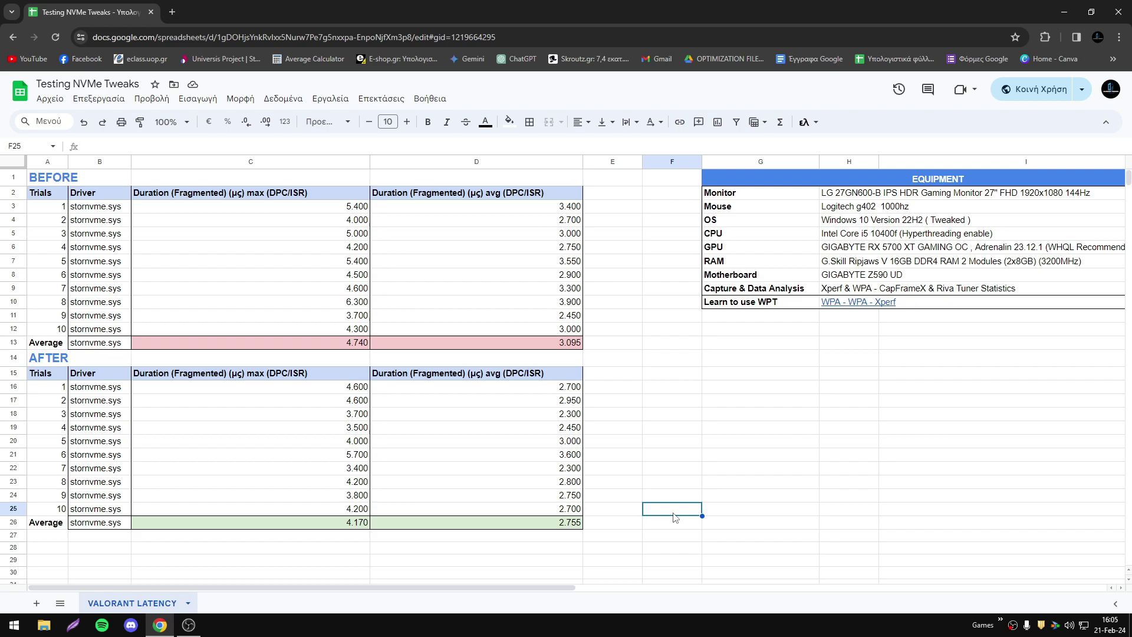
key(super+d)
- Reopen the Benchmarks.png CrystalDiskMark comparison in Windows Photo Viewer
double_click(607, 193)
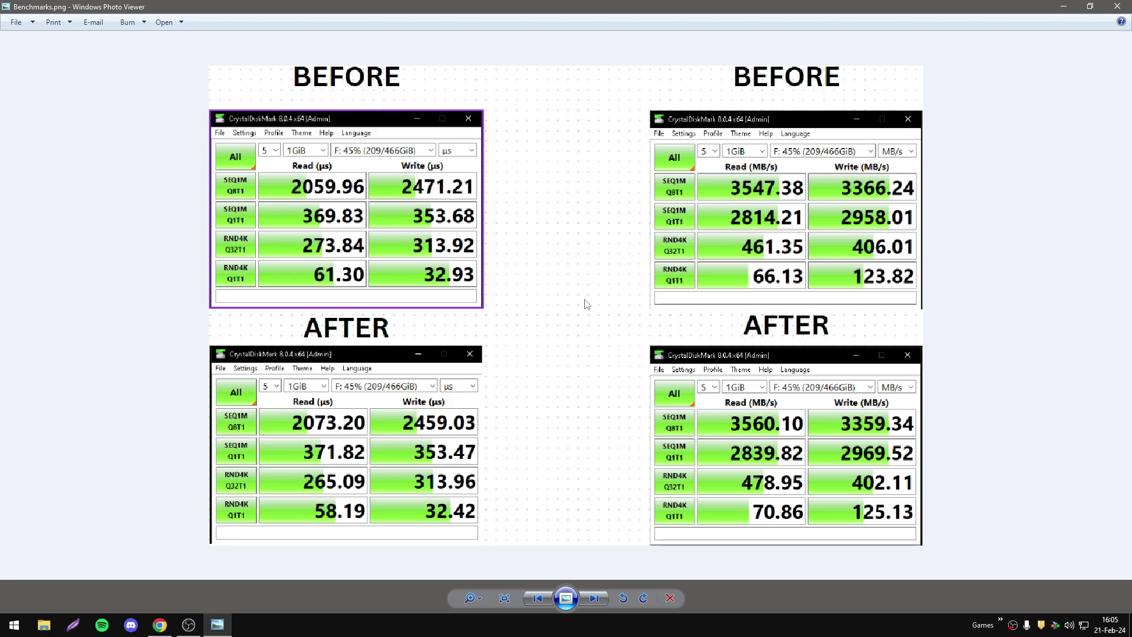
click(217, 624)
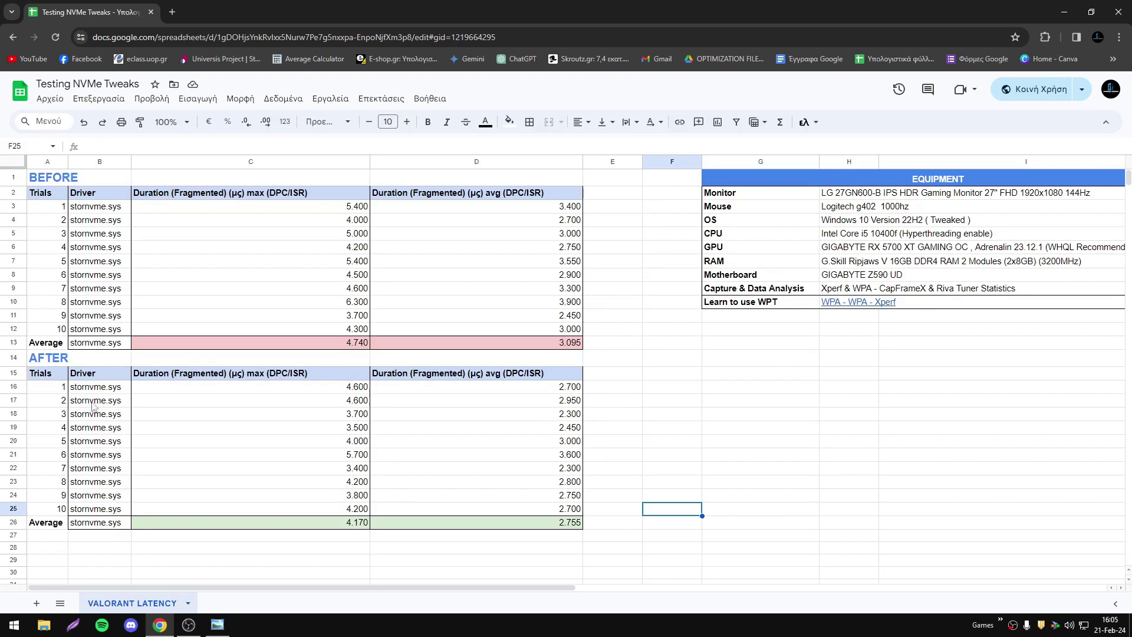
drag(97, 392, 96, 523)
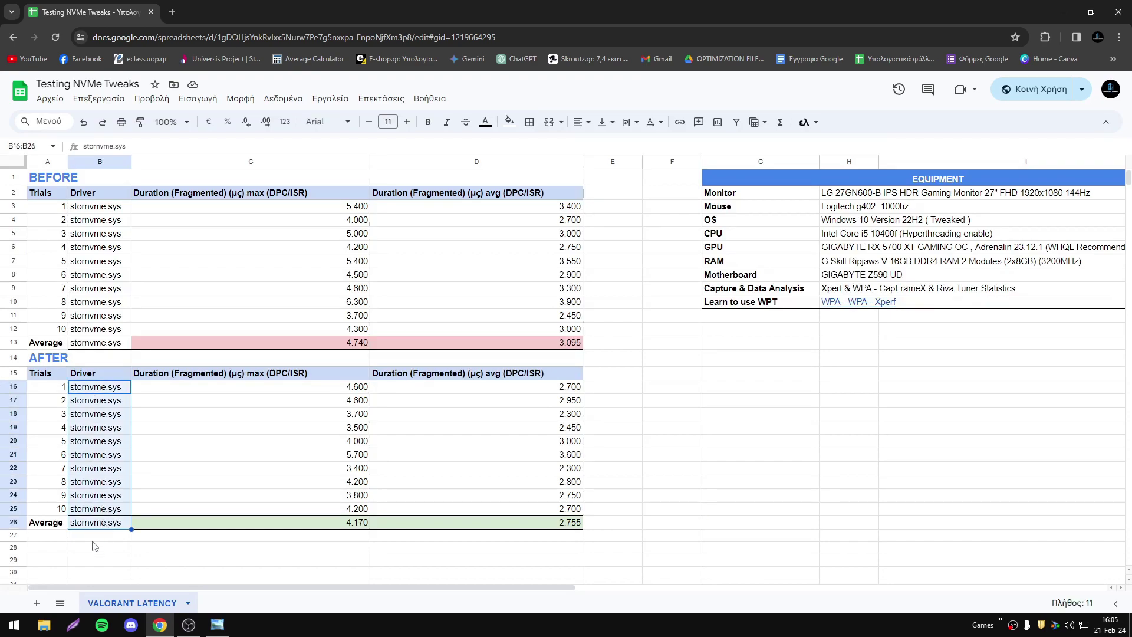
click(89, 548)
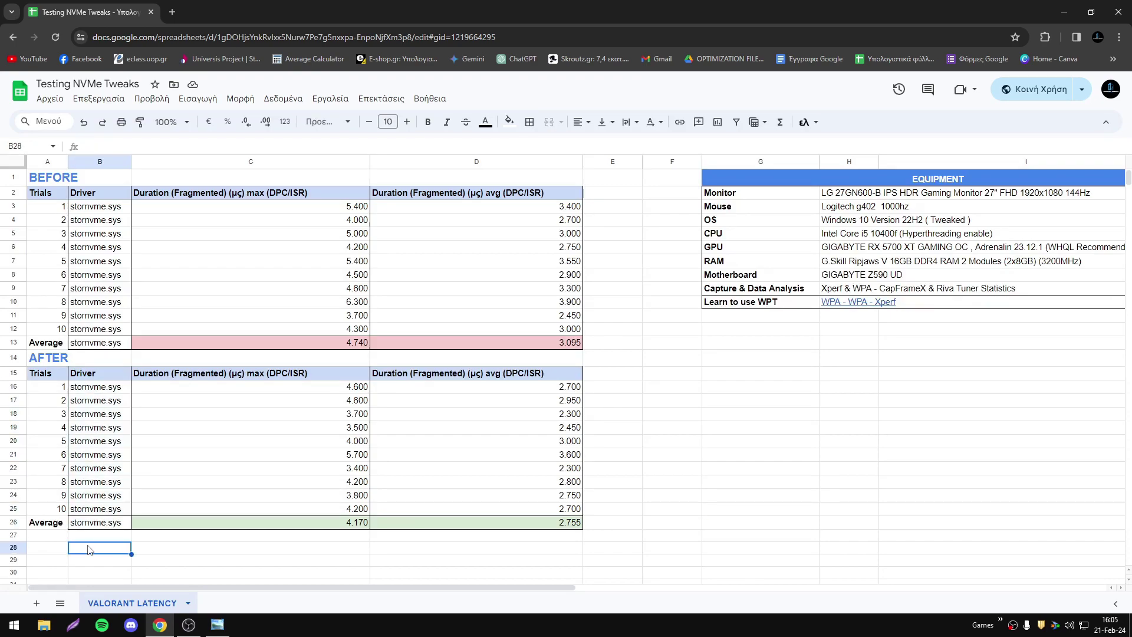